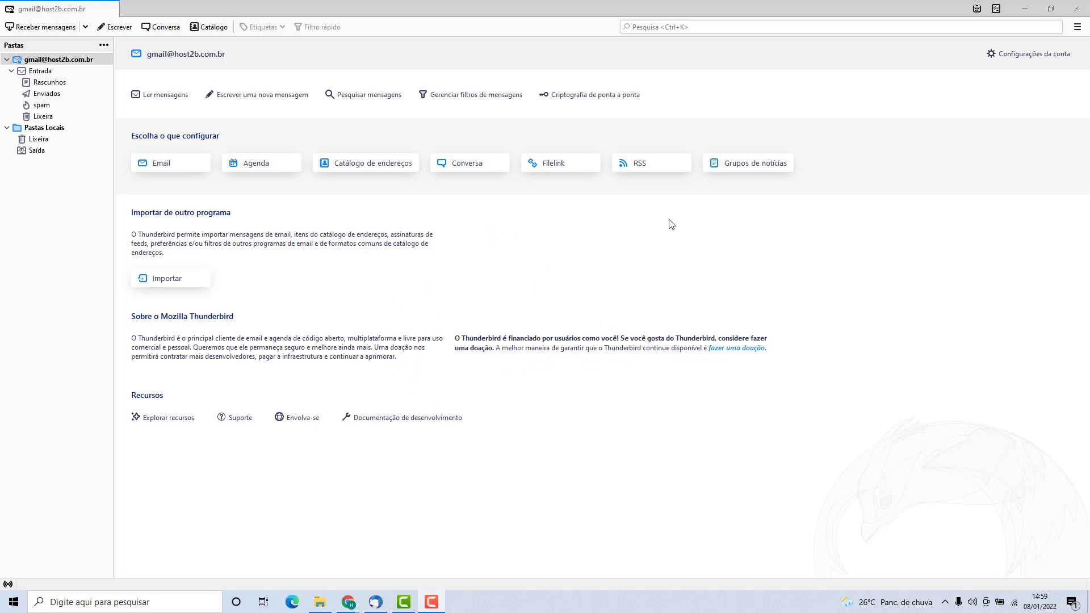
Start adding an existing email account via the ☰ menu's Novo > Conta de email existente.
{"action": "left_click", "coordinate": [1077, 27]}
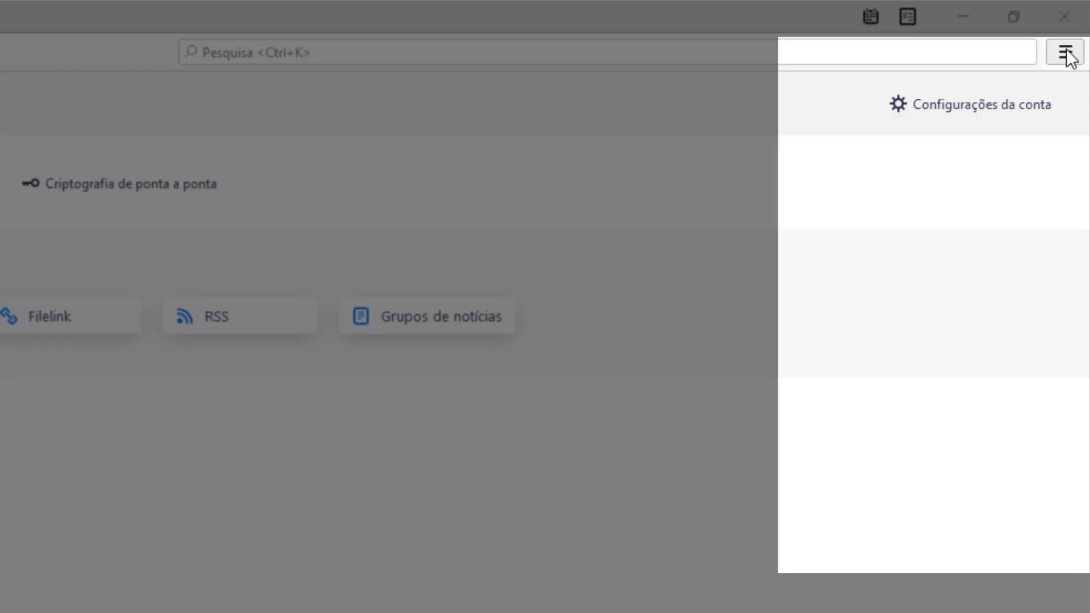
{"action": "left_click", "coordinate": [1066, 54]}
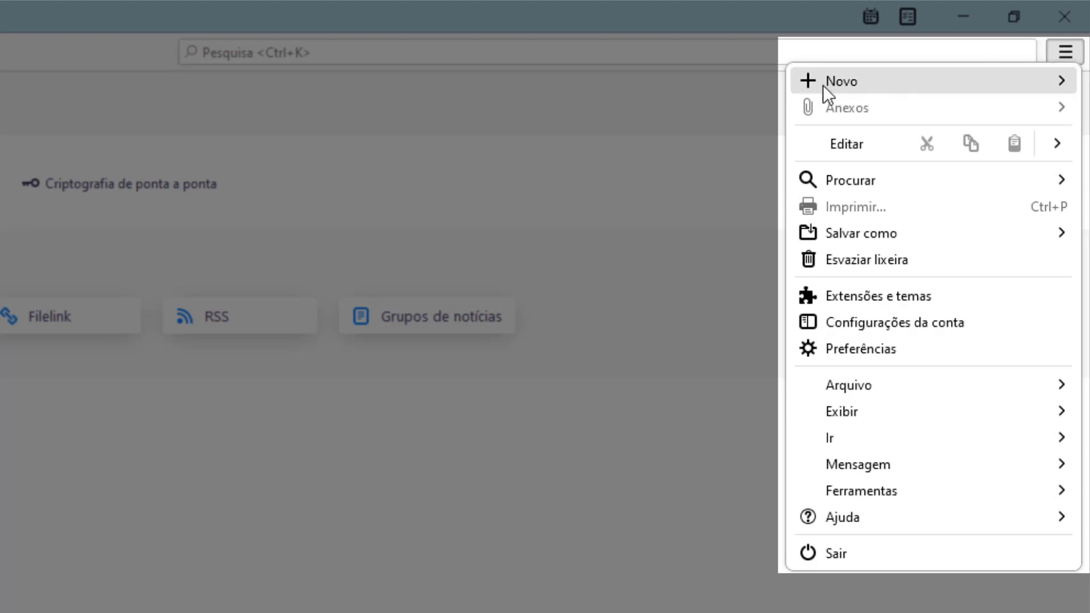
{"action": "left_click", "coordinate": [866, 79]}
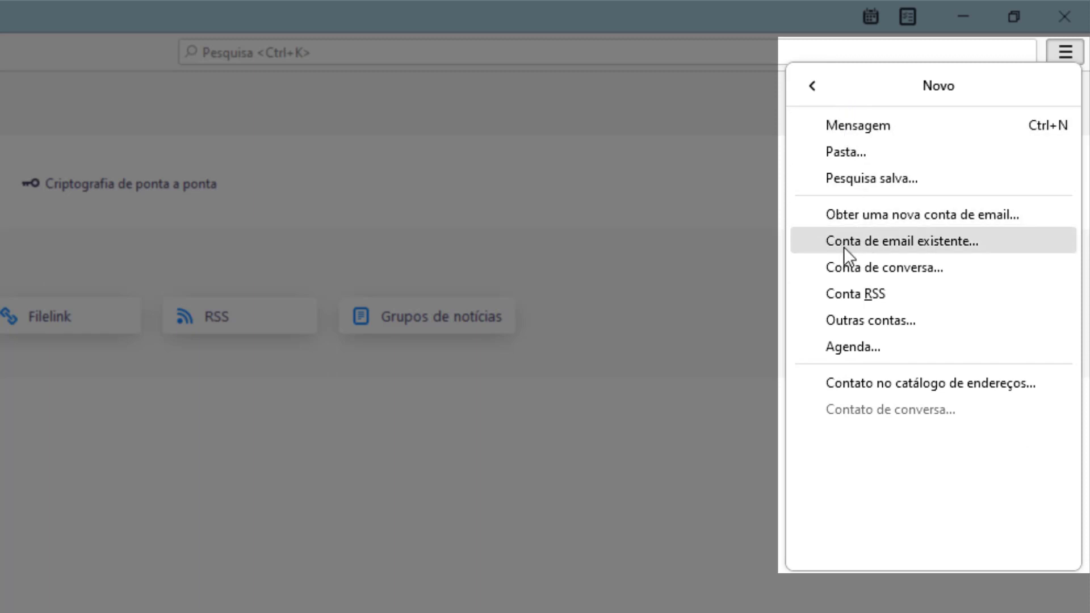
{"action": "left_click", "coordinate": [882, 240]}
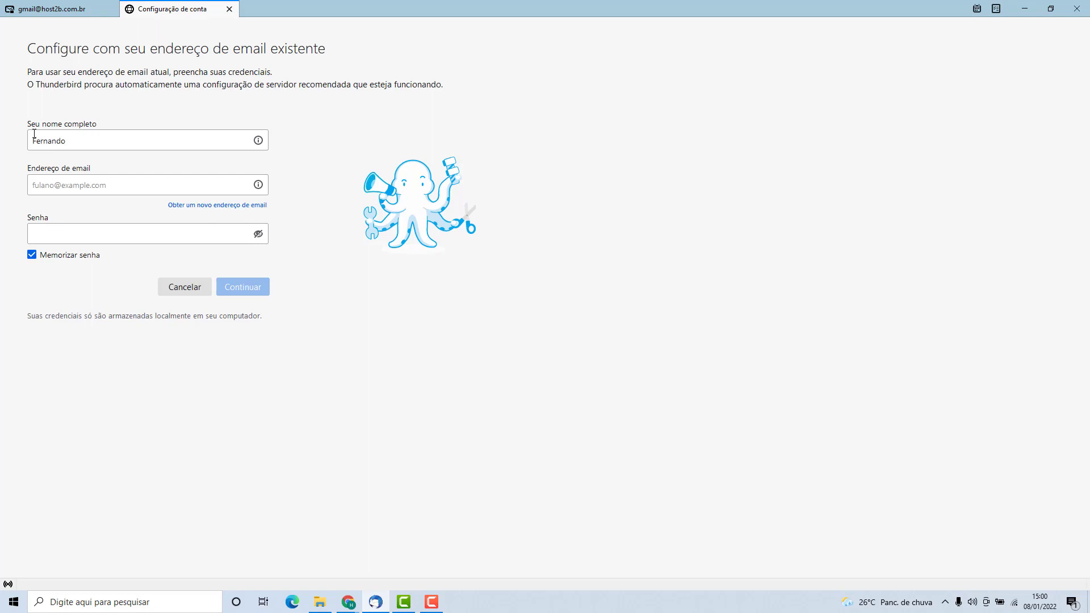
Enter the account's email address and password, then switch to manual server configuration.
{"action": "left_click", "coordinate": [50, 183]}
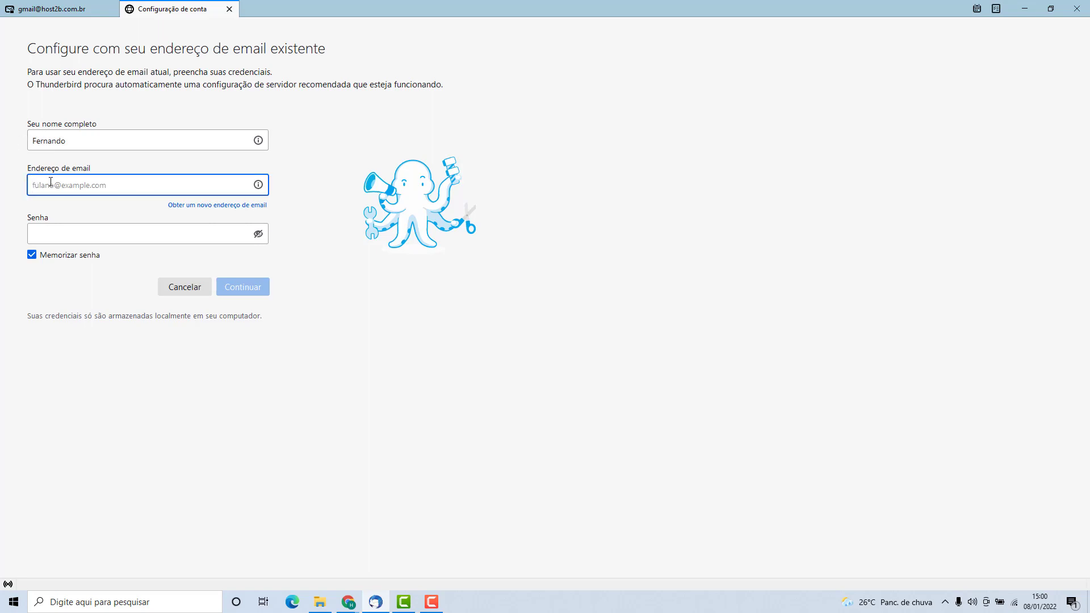
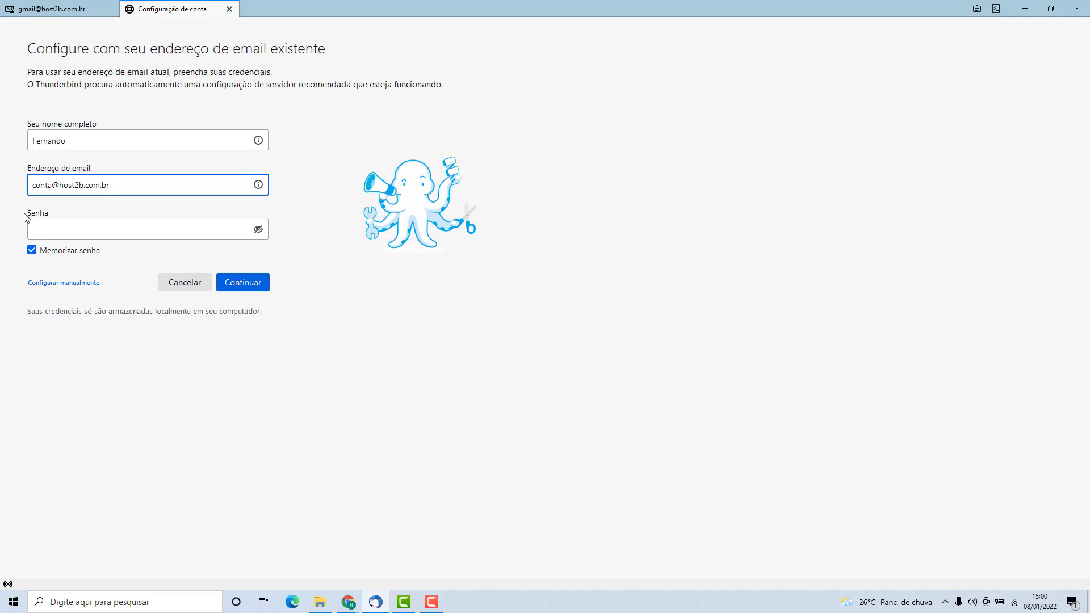
{"action": "left_click", "coordinate": [62, 227]}
{"action": "type", "text": "•"}
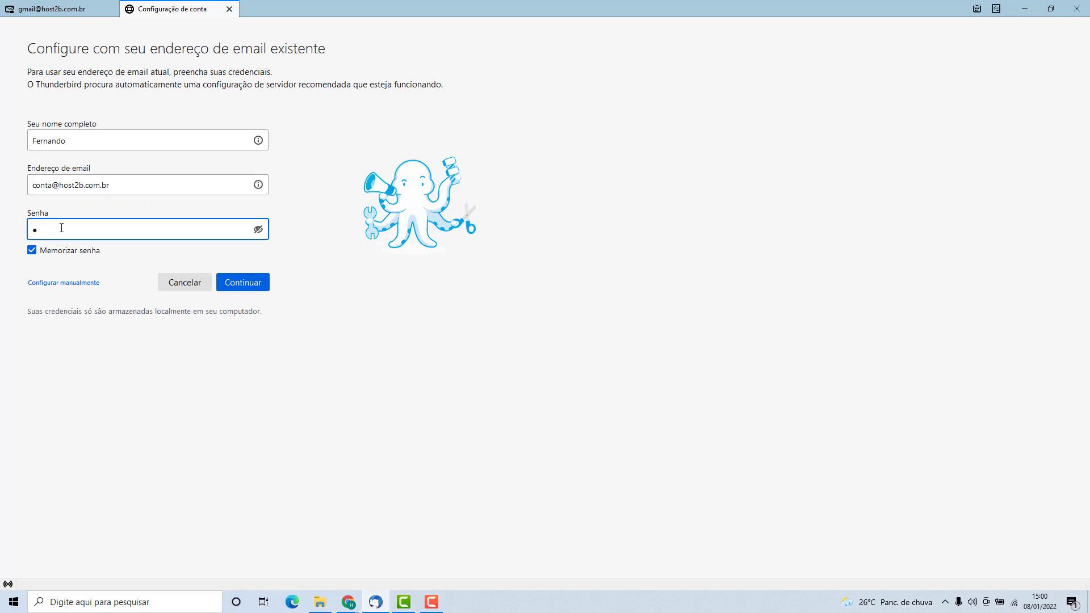
{"action": "type", "text": "••••••••••••••"}
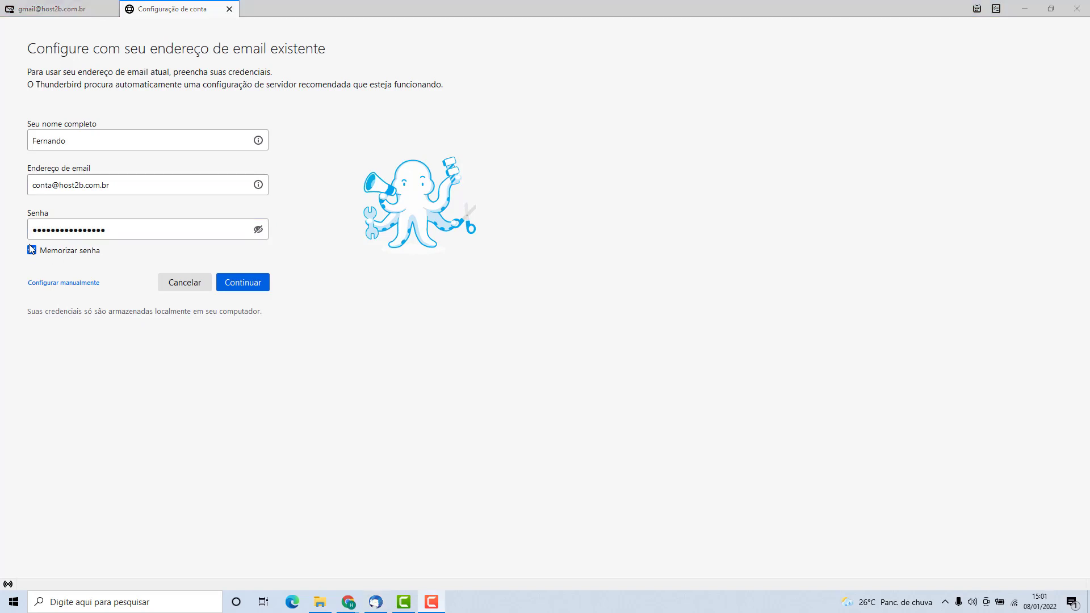
{"action": "left_click", "coordinate": [62, 282]}
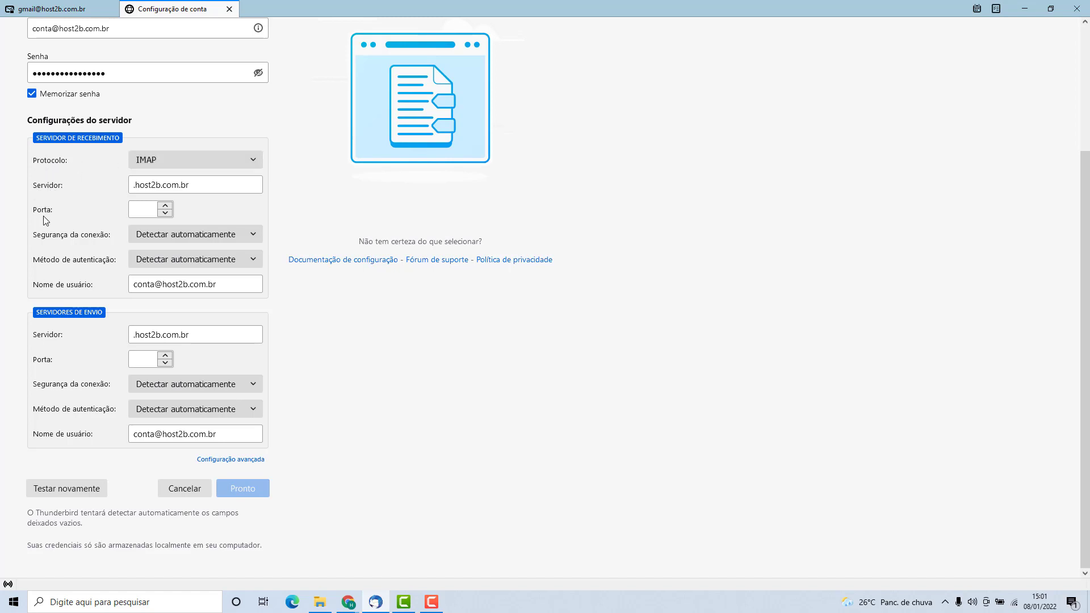
Give the incoming IMAP server port 993, SSL/TLS security and Senha normal authentication.
{"action": "mouse_move", "coordinate": [48, 214]}
{"action": "left_click", "coordinate": [143, 208]}
{"action": "type", "text": "993"}
{"action": "left_click", "coordinate": [89, 213]}
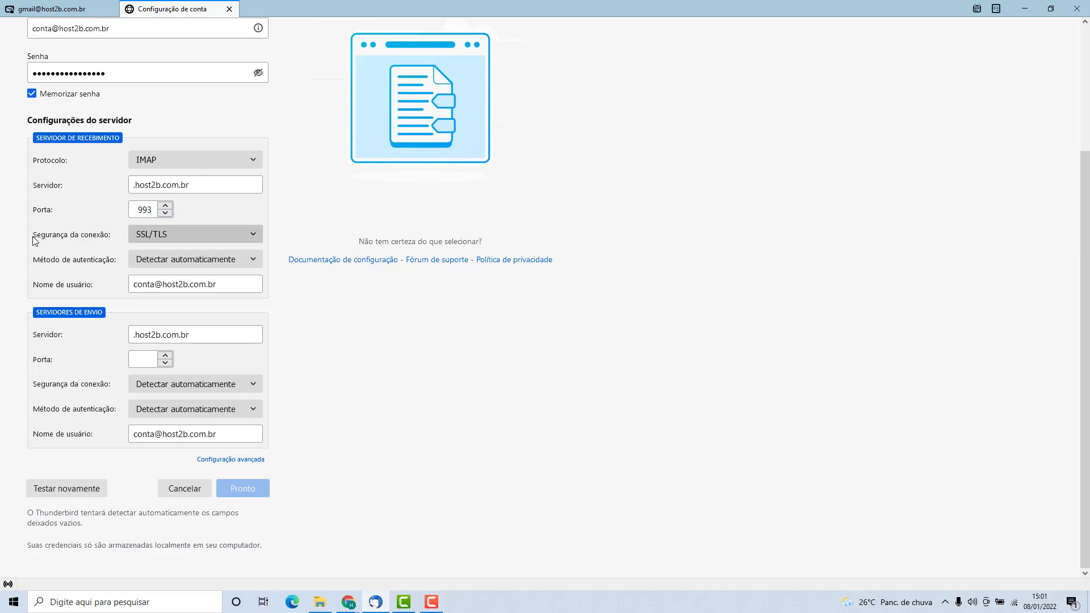
{"action": "left_click", "coordinate": [152, 235]}
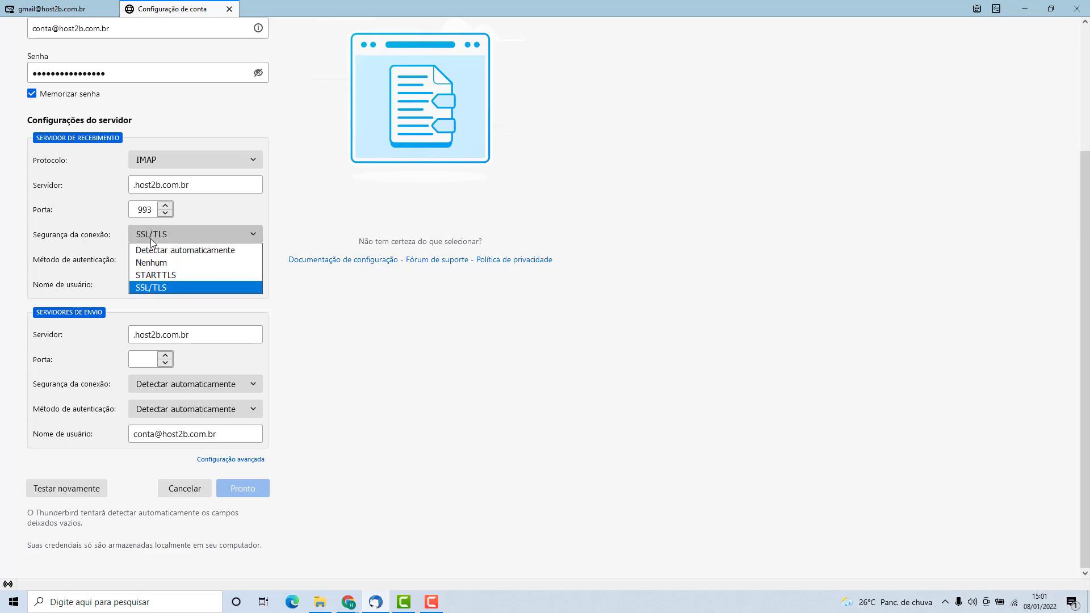
{"action": "left_click", "coordinate": [147, 288]}
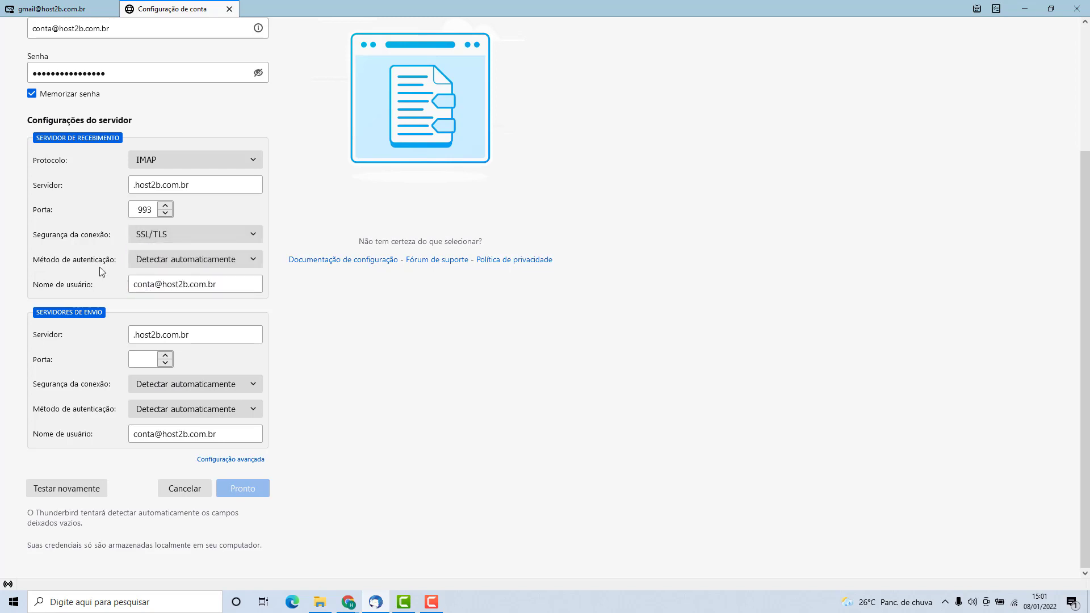
{"action": "left_click", "coordinate": [148, 264]}
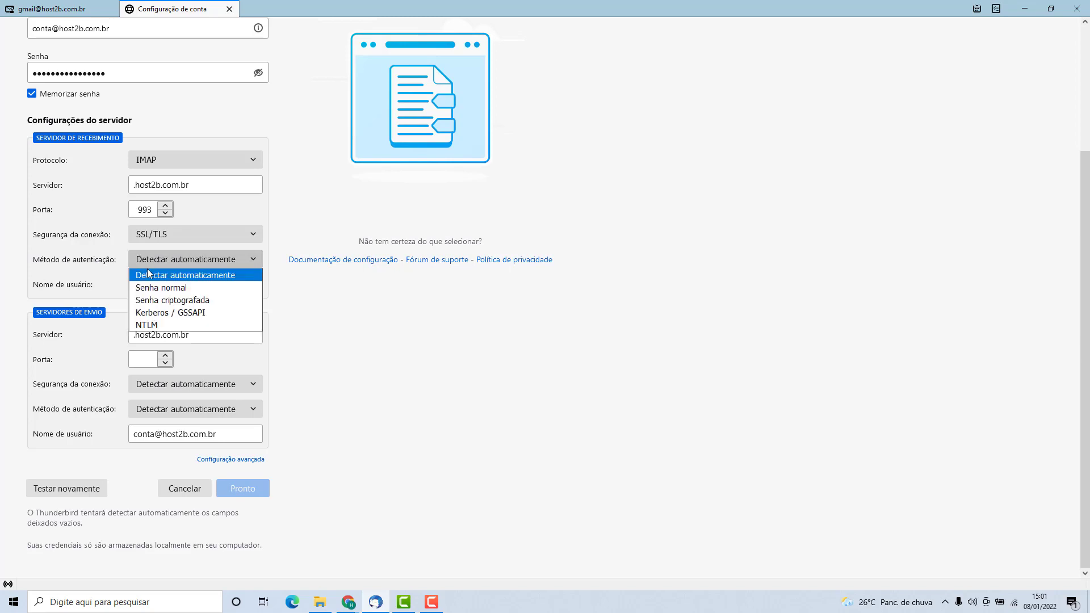
{"action": "left_click", "coordinate": [145, 287]}
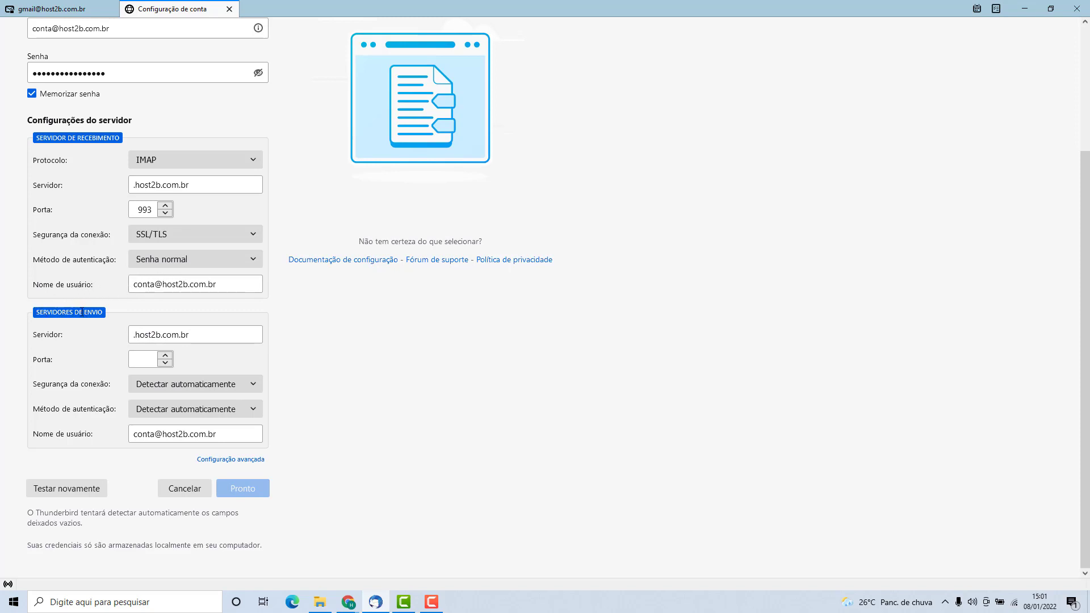
{"action": "left_click", "coordinate": [136, 360]}
Set the outgoing server to port 587 with STARTTLS and Senha normal authentication.
{"action": "type", "text": "587"}
{"action": "left_click", "coordinate": [85, 369]}
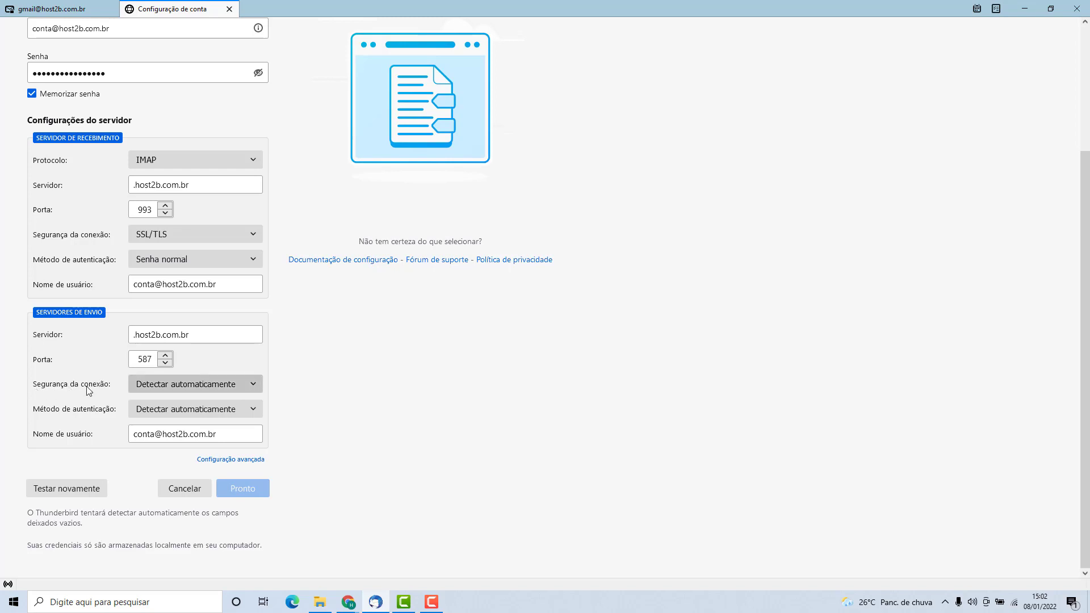
{"action": "left_click", "coordinate": [153, 386]}
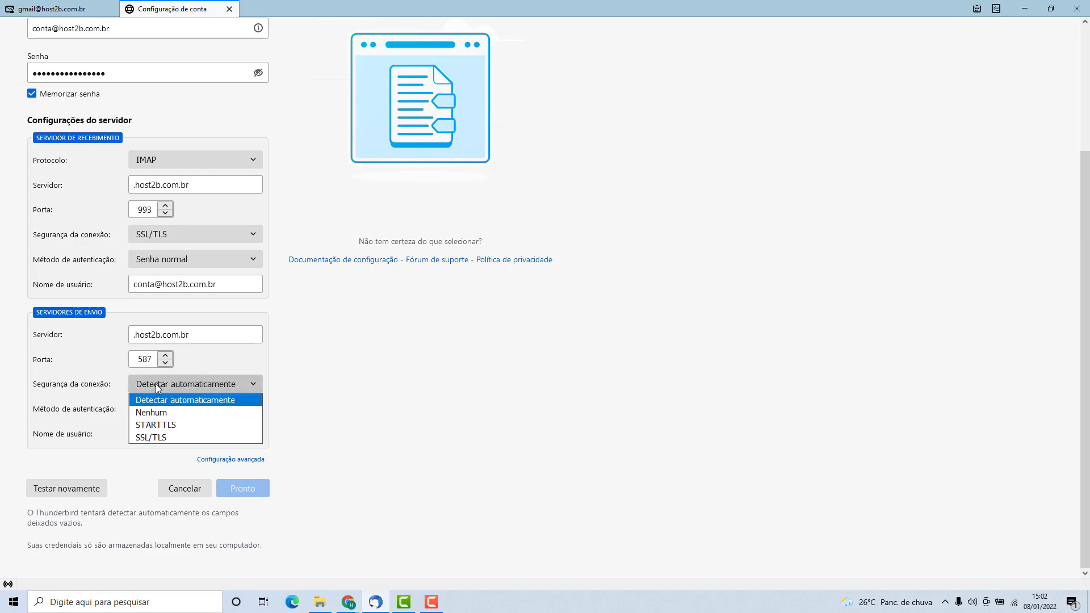
{"action": "left_click", "coordinate": [152, 427]}
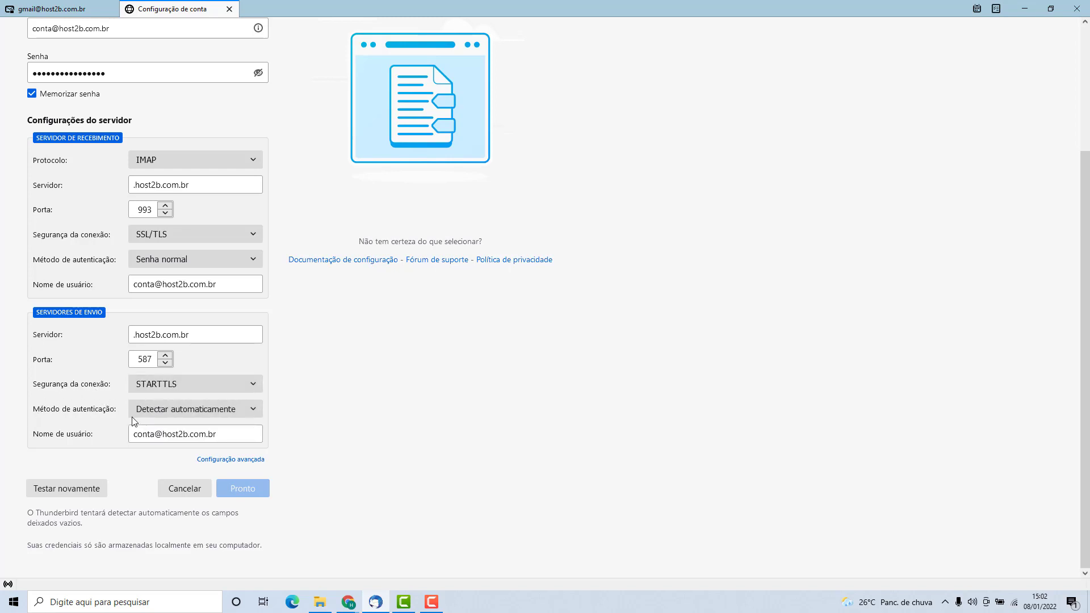
{"action": "left_click", "coordinate": [154, 414]}
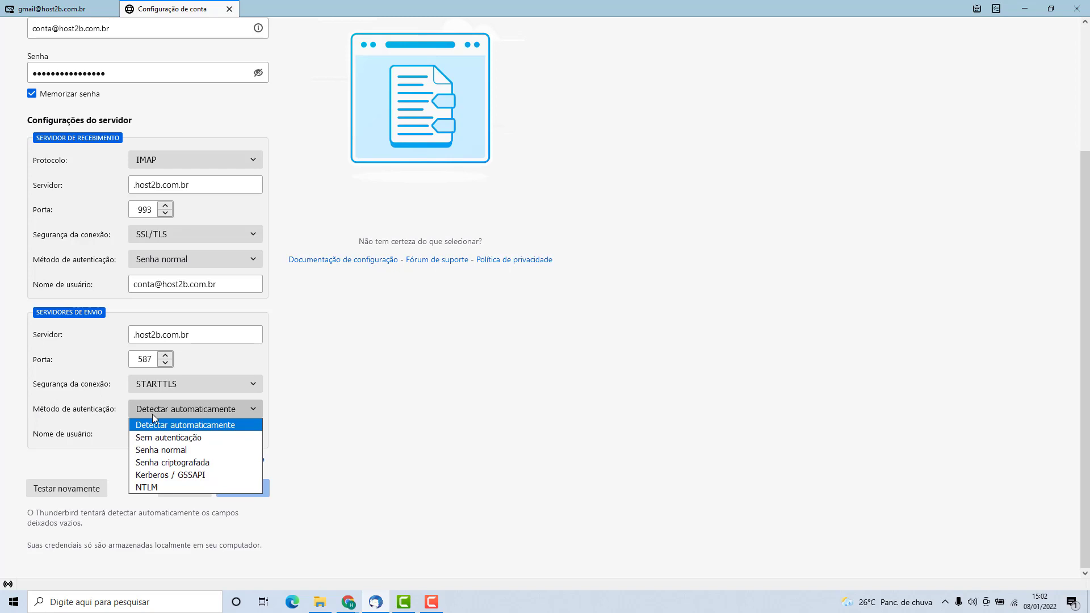
{"action": "left_click", "coordinate": [140, 450]}
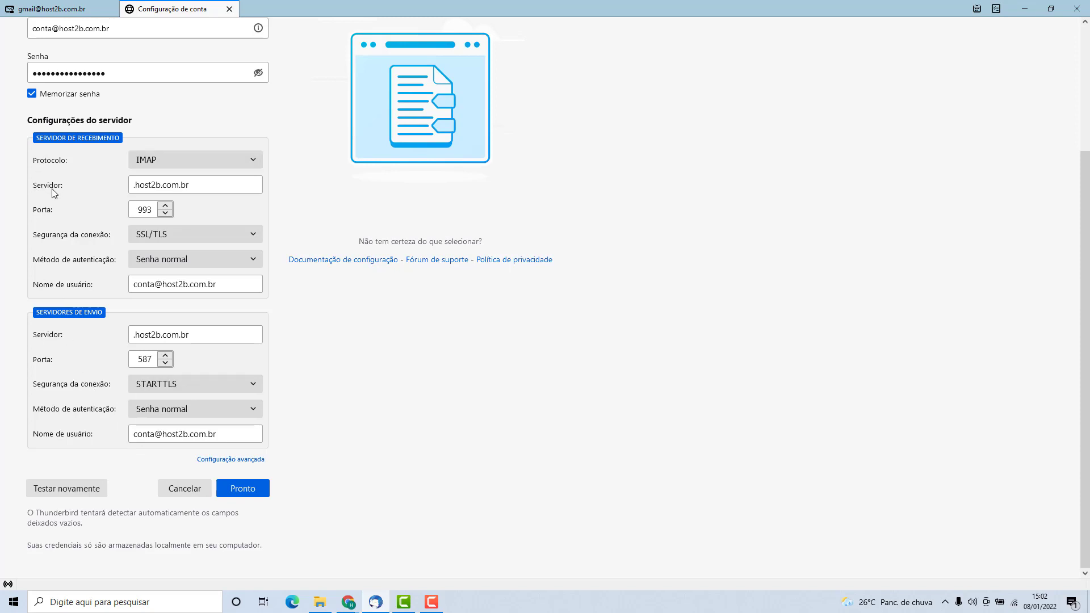
Replace both the incoming and outgoing server names with mail.host2b.com.br.
{"action": "triple_click", "coordinate": [145, 187]}
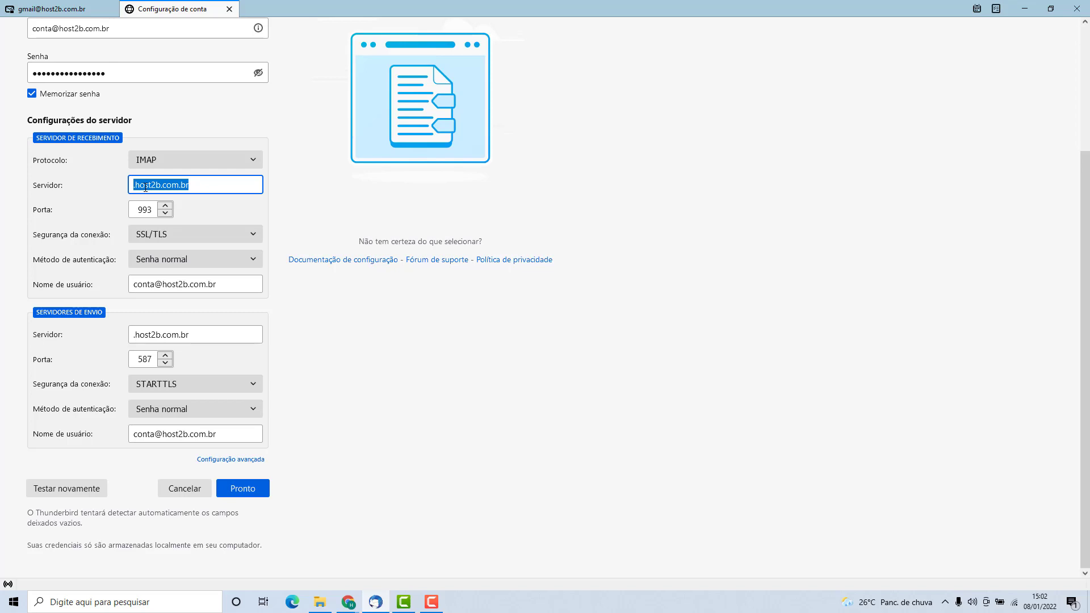
{"action": "type", "text": "mail."}
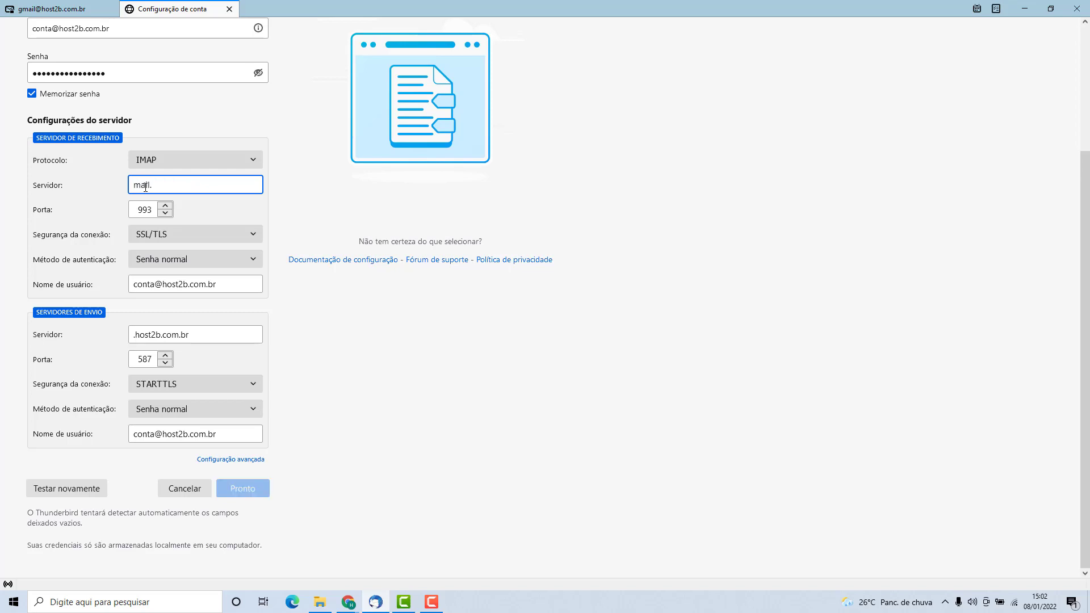
{"action": "type", "text": "host2b.com.br"}
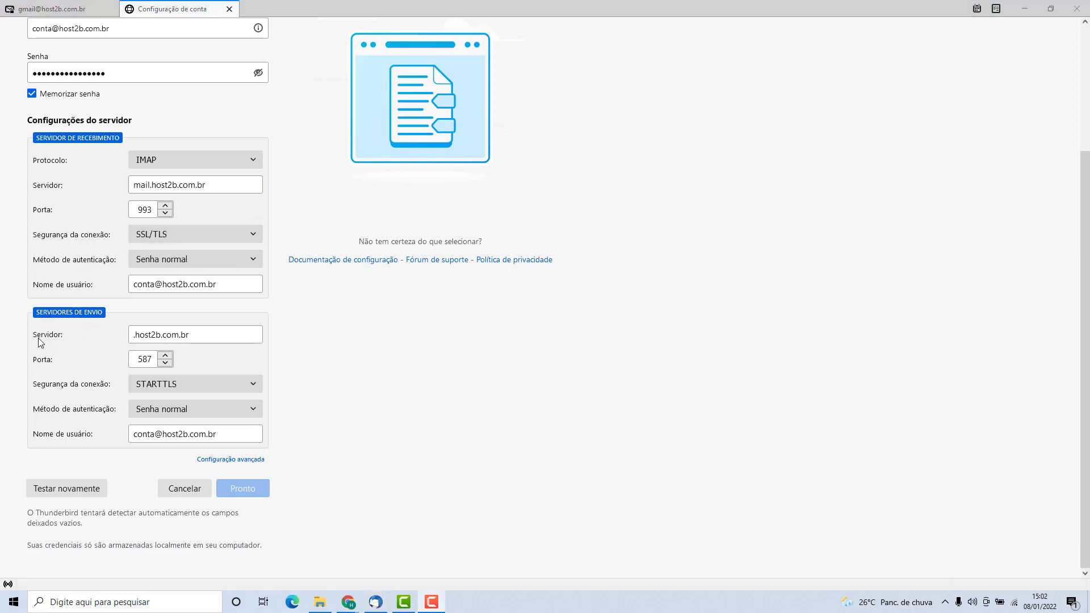
{"action": "triple_click", "coordinate": [165, 337]}
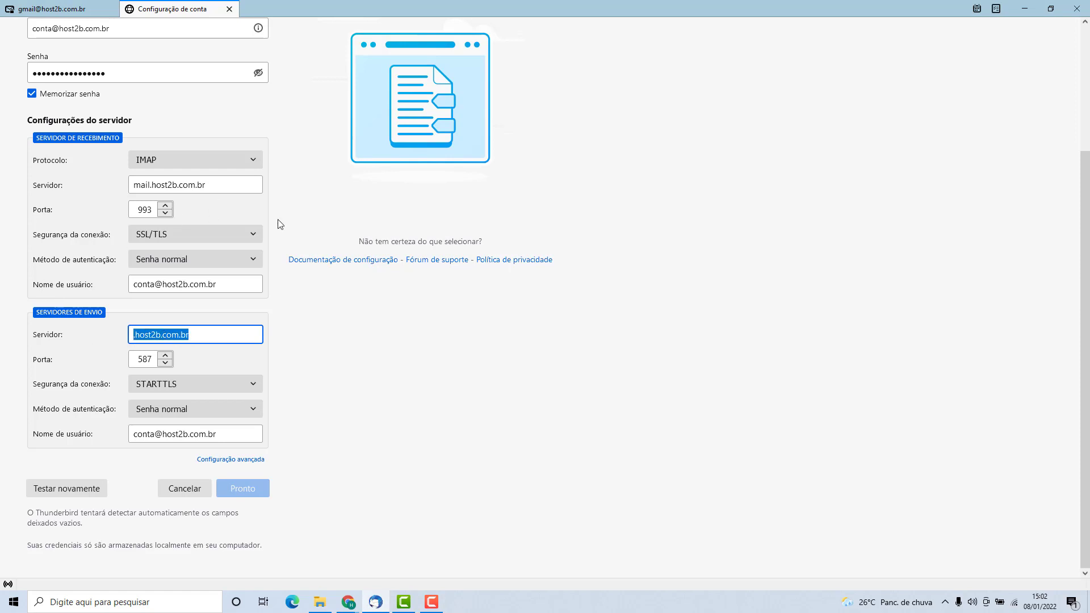
{"action": "type", "text": "mail.host2b.com.br"}
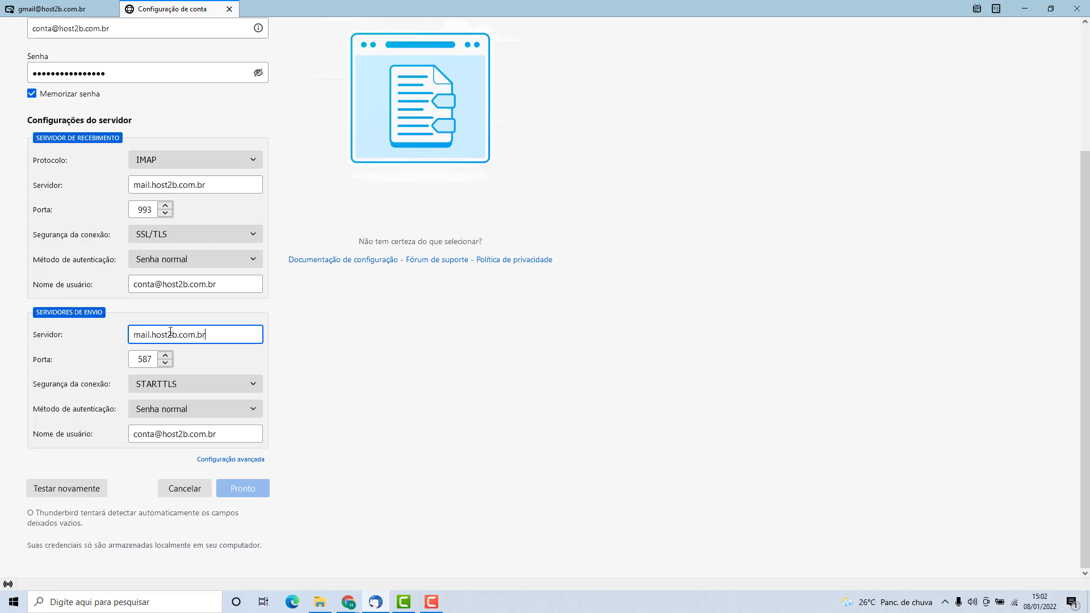
{"action": "left_click", "coordinate": [98, 355]}
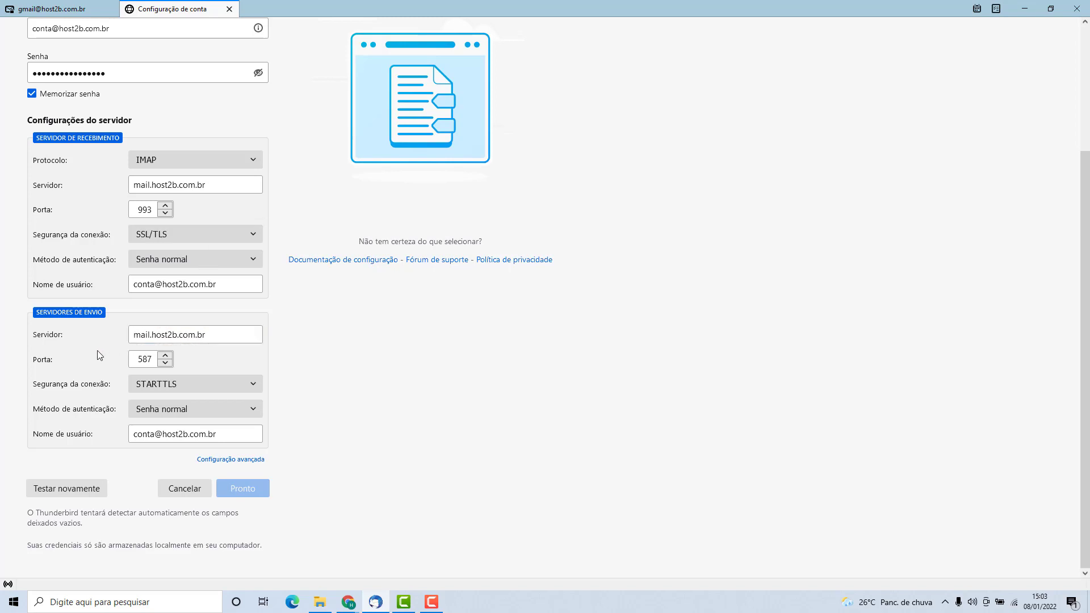
Re-test the manual server settings with Testar novamente and create the account with Pronto.
{"action": "left_click", "coordinate": [66, 492]}
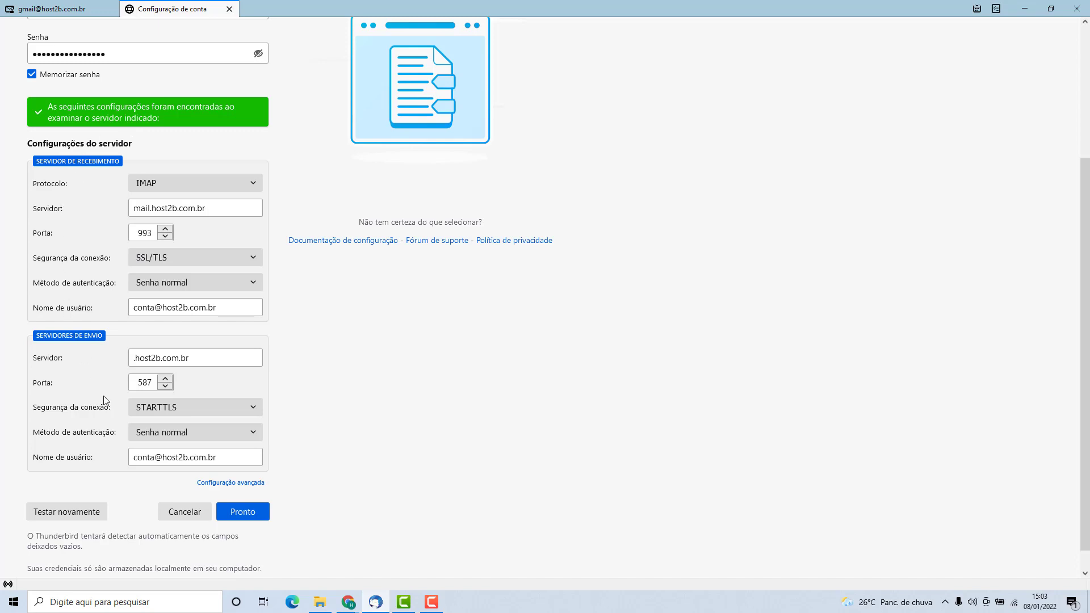
{"action": "left_click", "coordinate": [244, 512]}
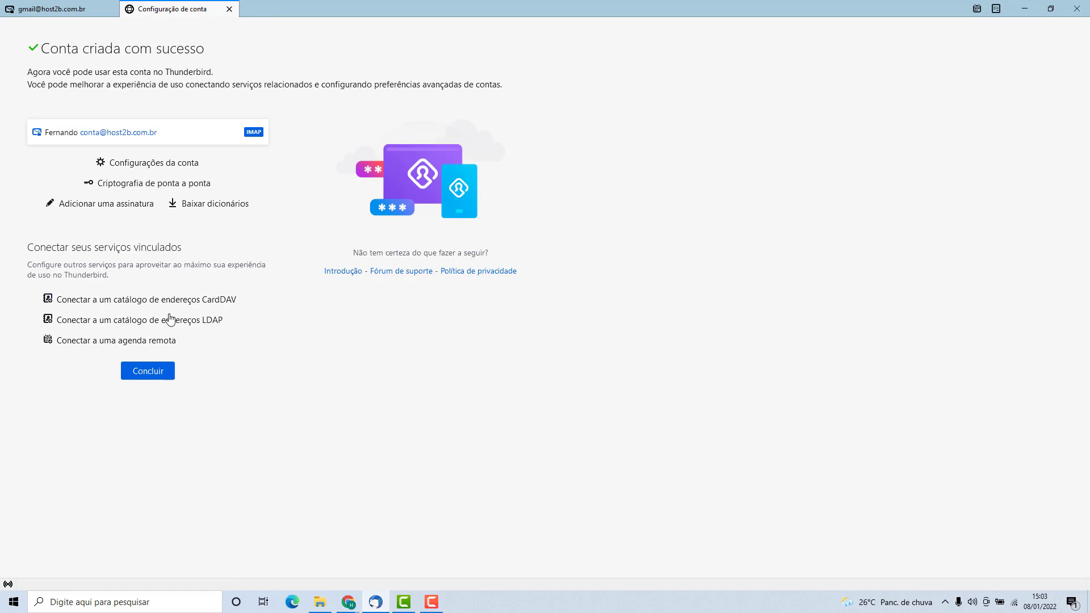
Close the success page with Concluir and open the new account's Entrada folder.
{"action": "left_click", "coordinate": [148, 370]}
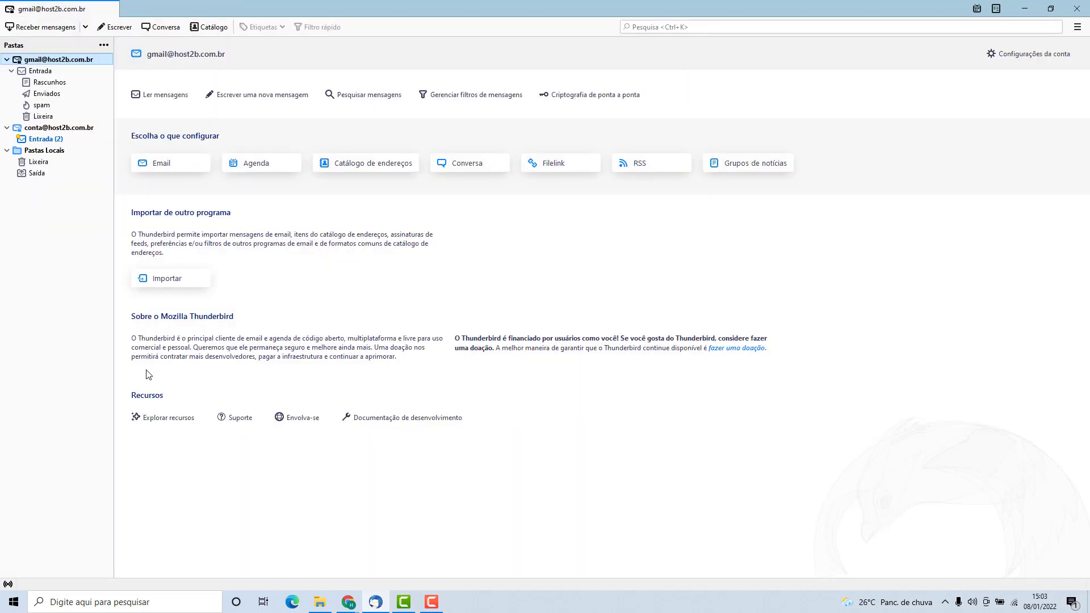
{"action": "left_click", "coordinate": [57, 129]}
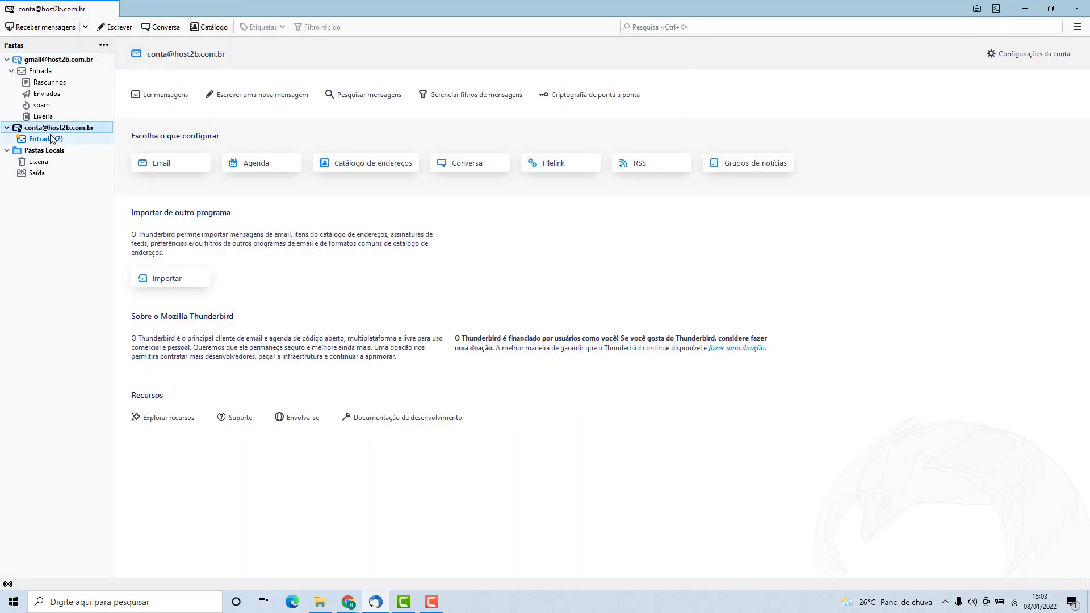